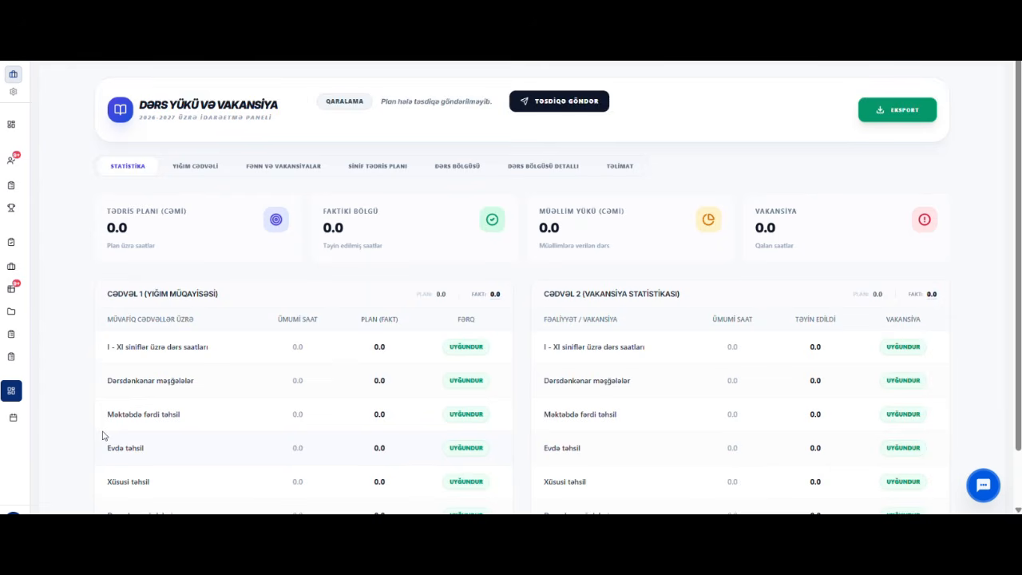
Delete the Riyaziyyat and Azərbaycan dili subjects from the general subjects and vacancies list.
left_click(261, 169)
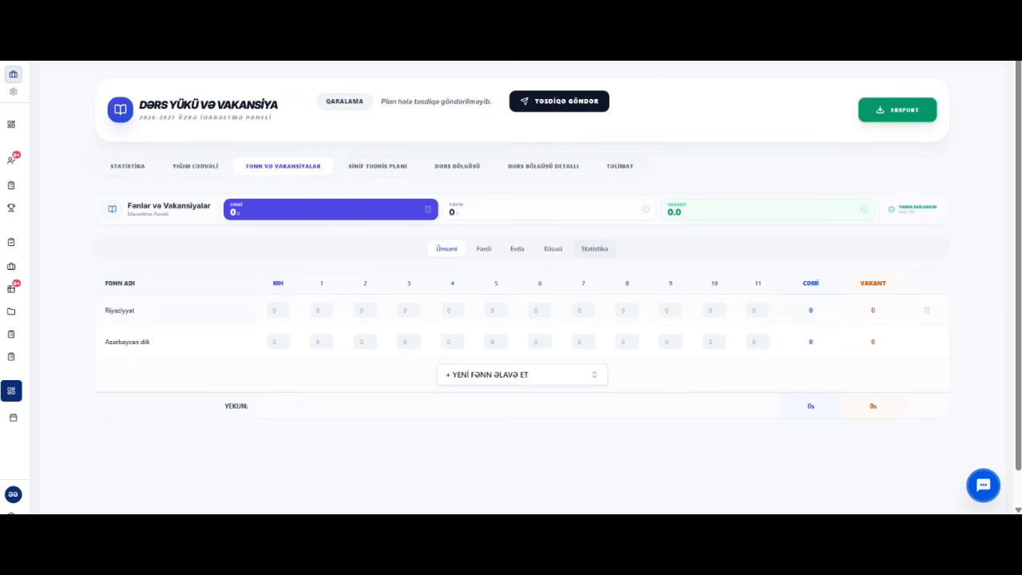
left_click(927, 310)
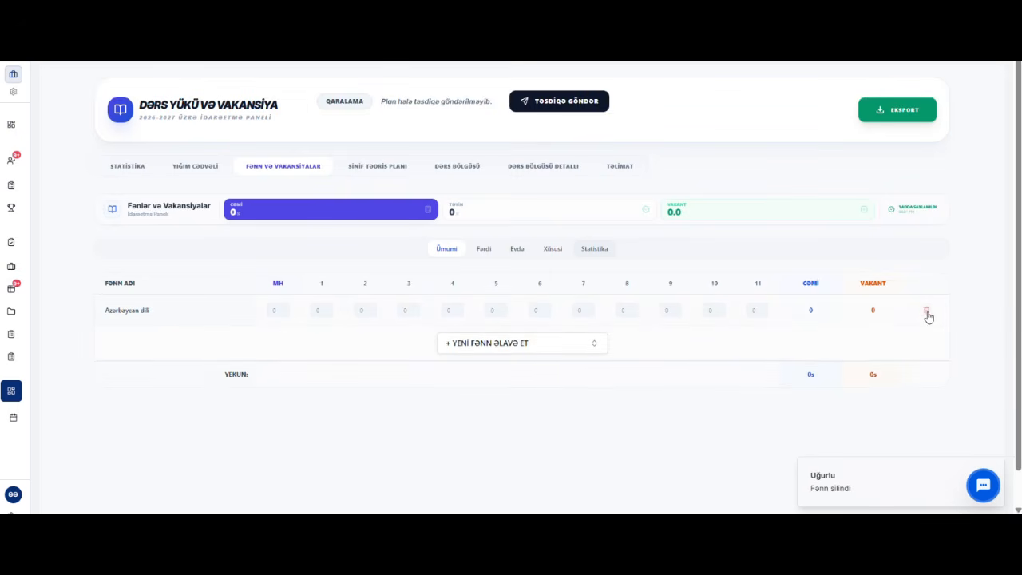
Add Azərbaycan dili to the general subjects with 5 hours for grade 5 and 4 hours for grade 6.
left_click(506, 313)
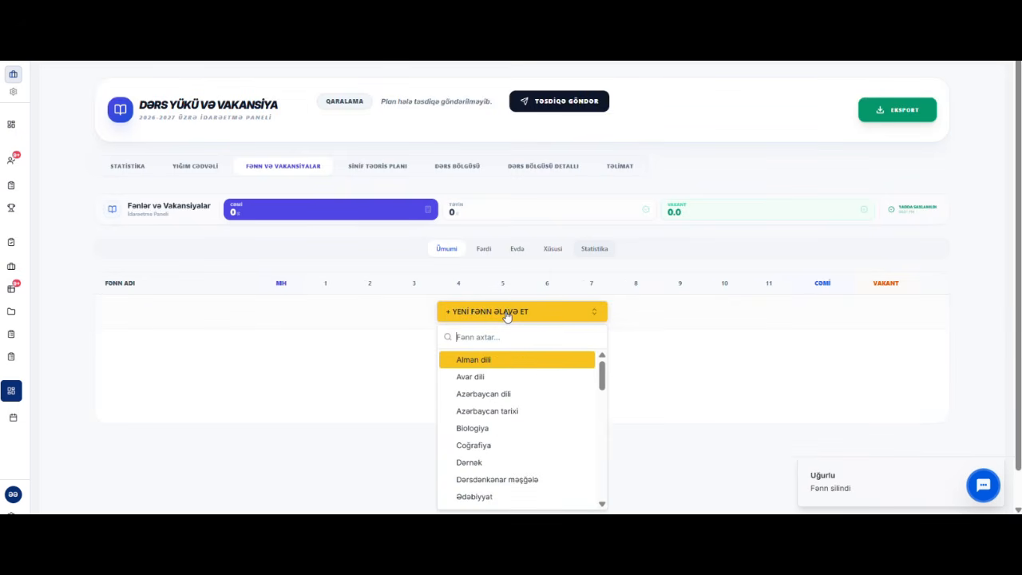
left_click(504, 393)
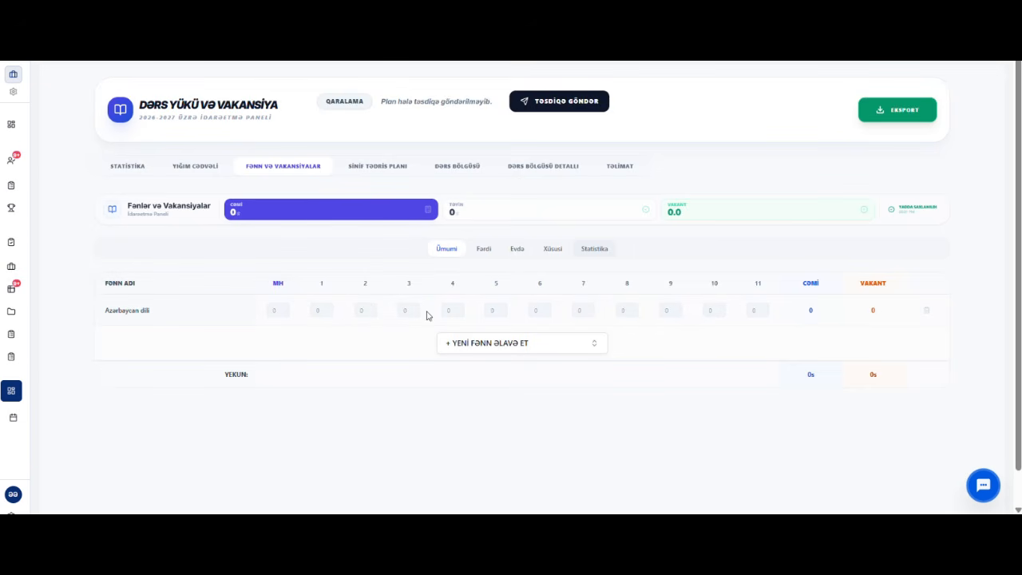
left_click(496, 311)
type("5")
left_click(537, 309)
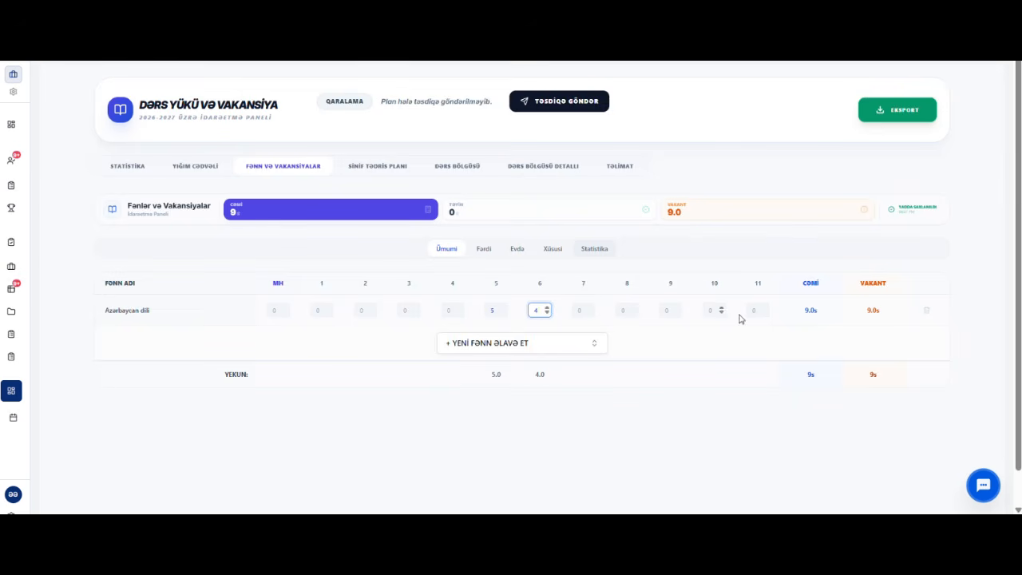
Add Riyaziyyat to the general subjects with 5 hours each for grades 5, 6 and 7.
left_click(484, 345)
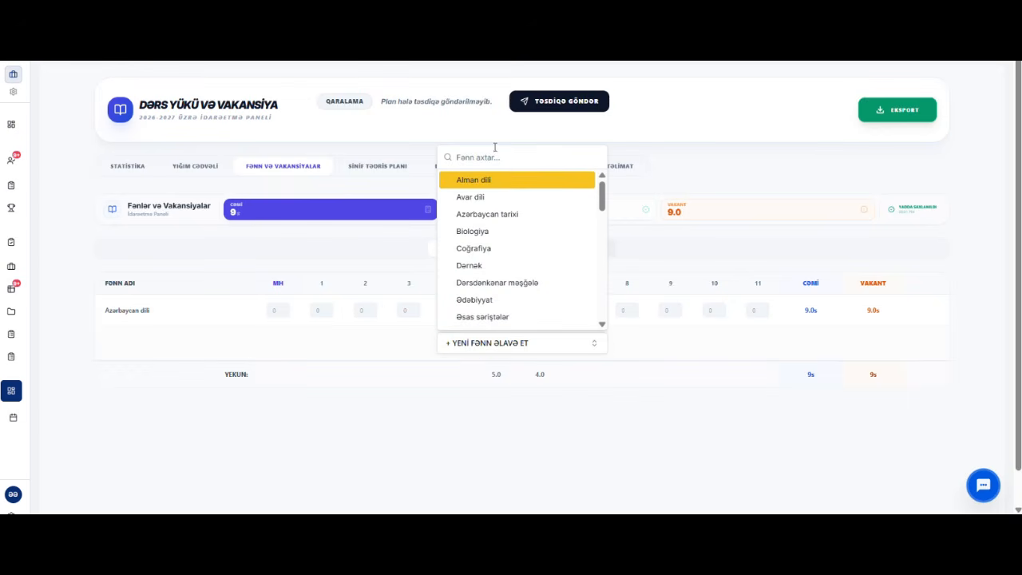
type("riy")
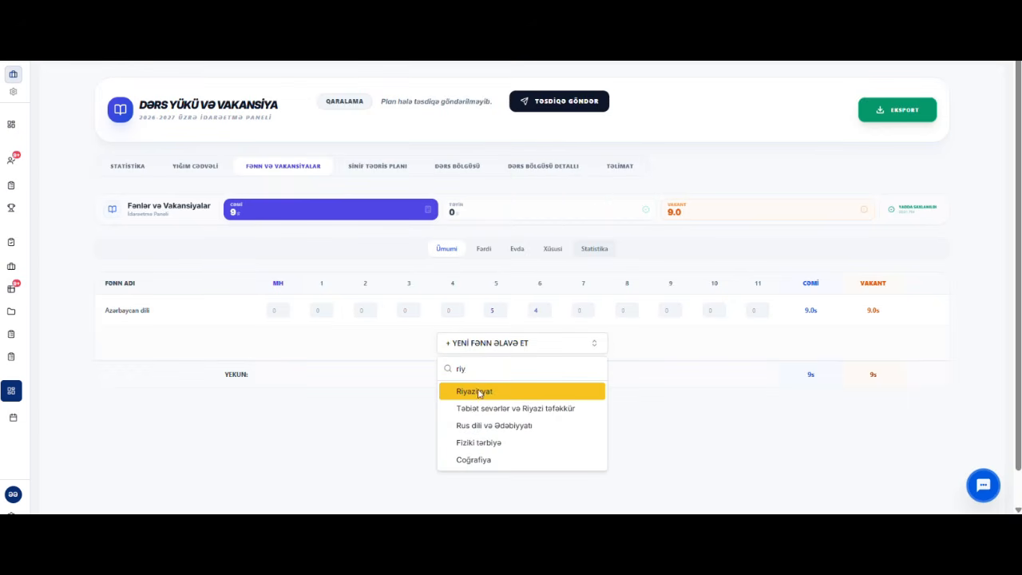
left_click(478, 392)
left_click(498, 339)
type("5")
left_click(536, 341)
type("5")
left_click(582, 341)
type("5")
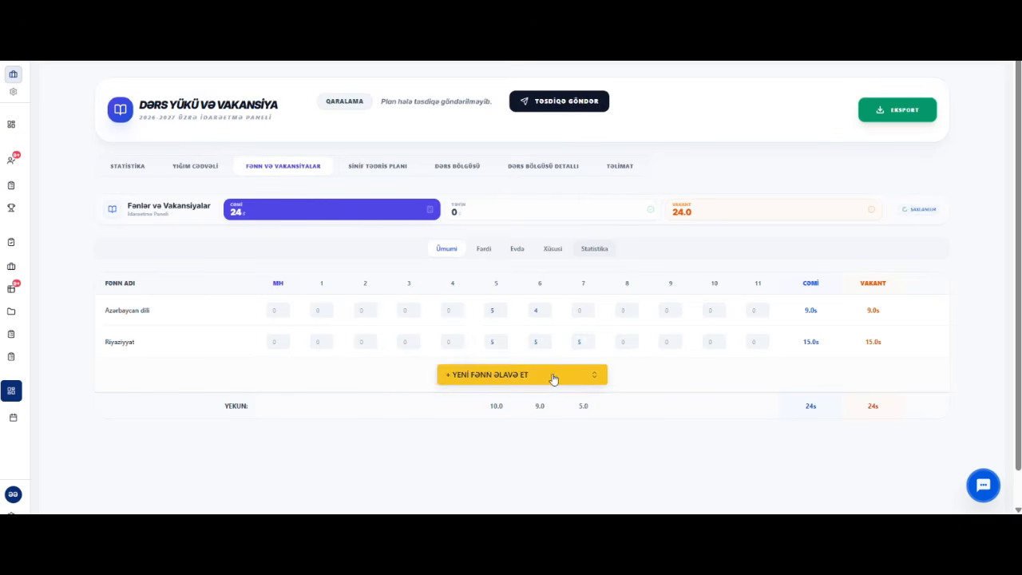
Look through the available subjects and the Fərdi, Evdə and Xüsusi categories, ending back on the Ümumi category.
left_click(553, 379)
scroll(527, 287, "down", 3)
scroll(546, 306, "up", 3)
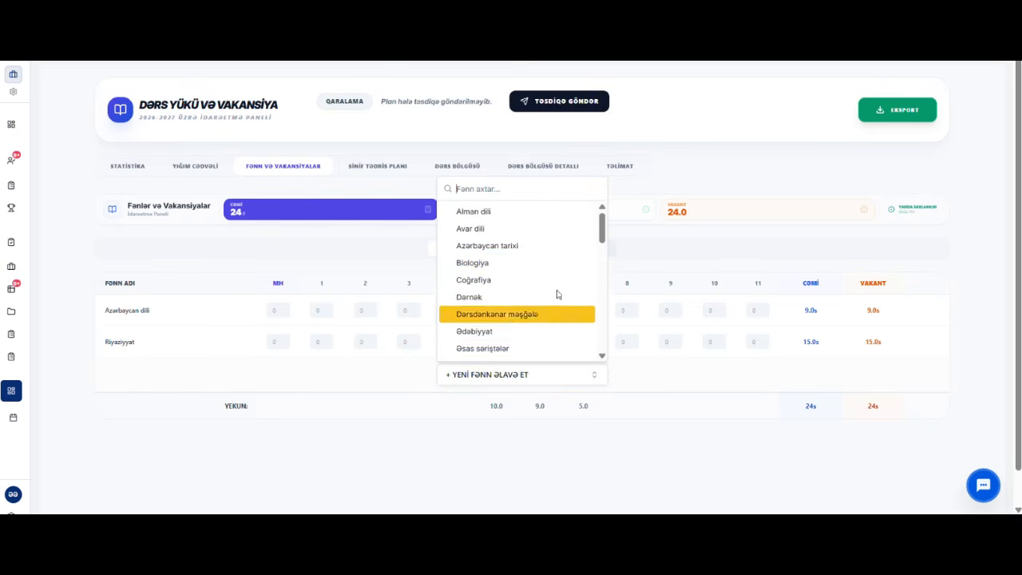
left_click(649, 258)
left_click(485, 249)
left_click(523, 252)
left_click(555, 250)
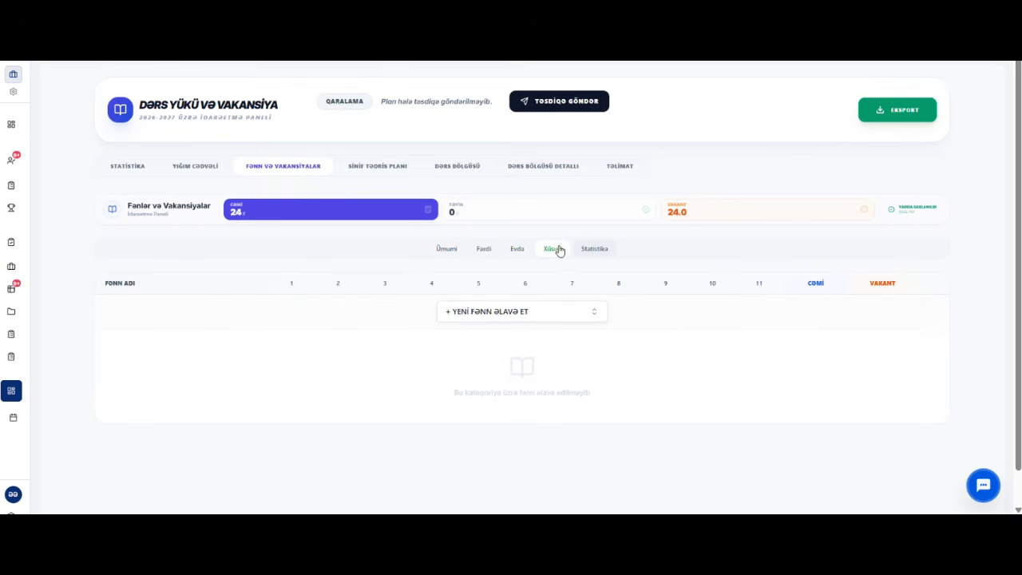
left_click(446, 256)
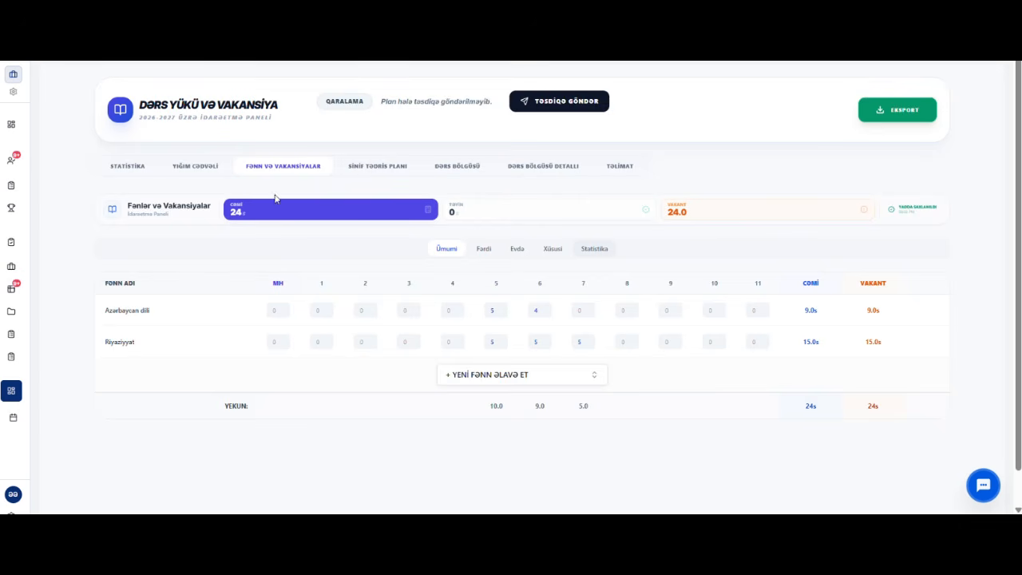
Open class 5-A's curriculum plan and add Azərbaycan dili as a general-education lesson with 5 weekly hours.
left_click(381, 169)
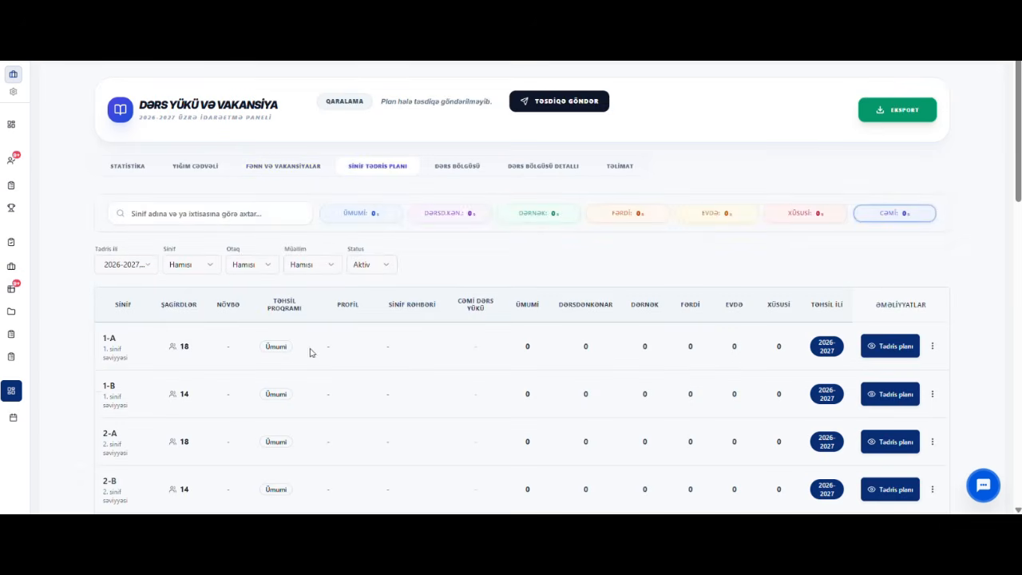
left_click(318, 167)
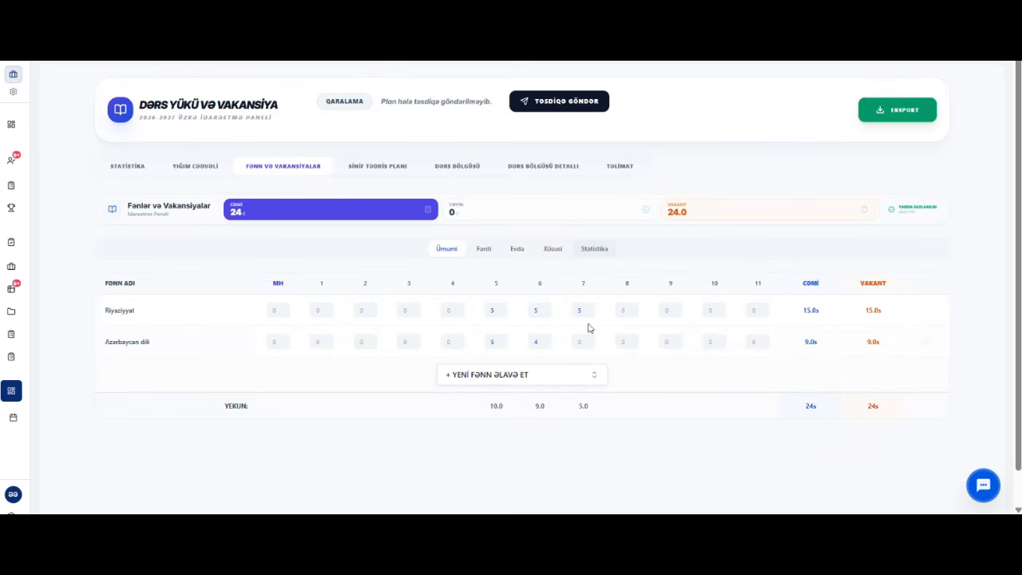
left_click(367, 166)
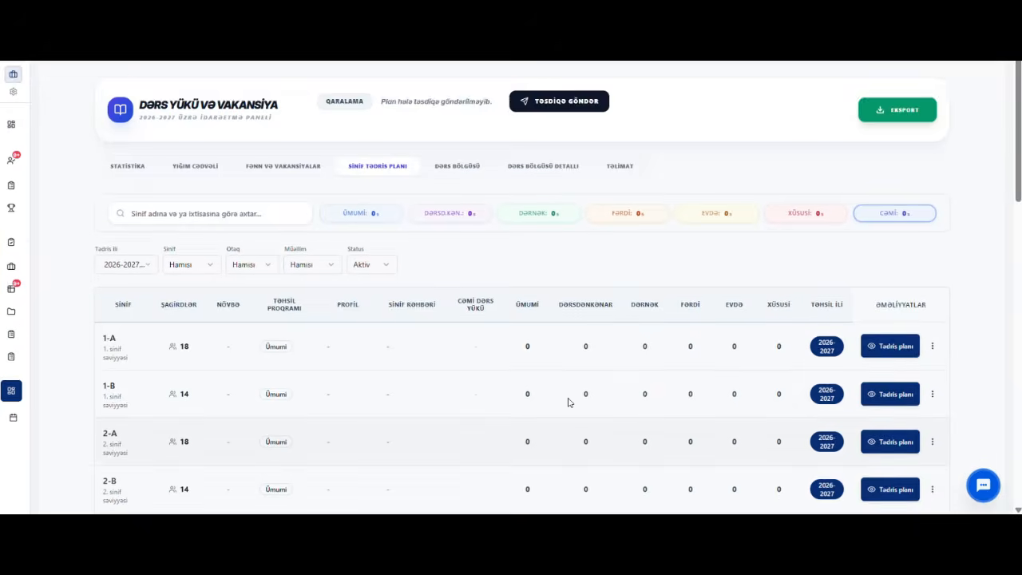
scroll(645, 383, "down", 5)
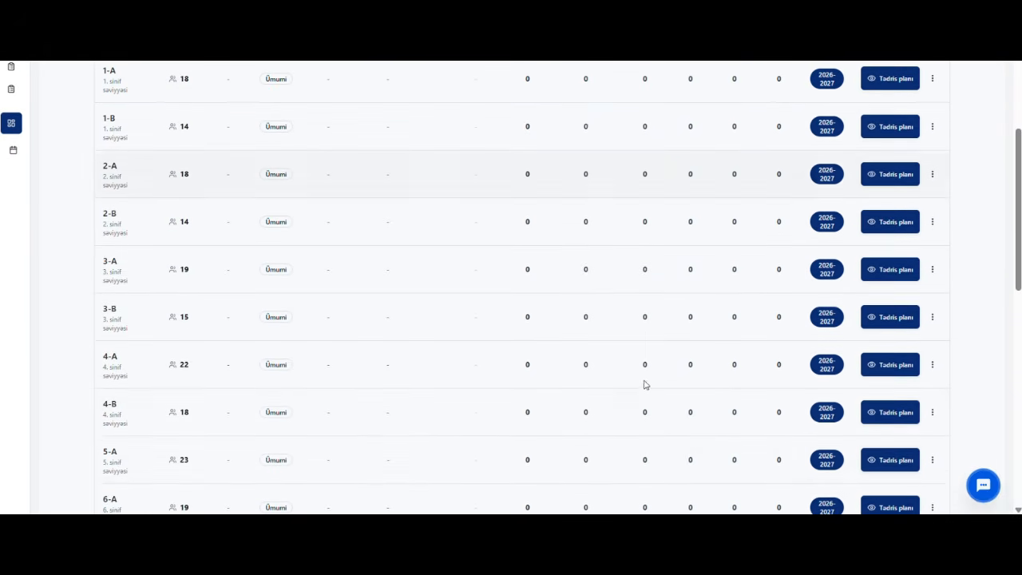
scroll(559, 447, "down", 1)
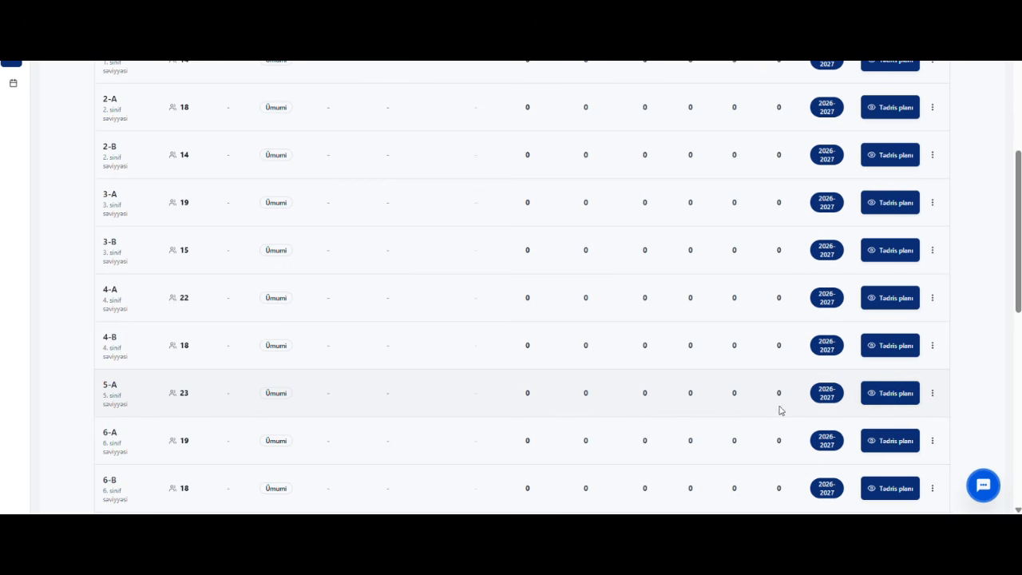
left_click(880, 392)
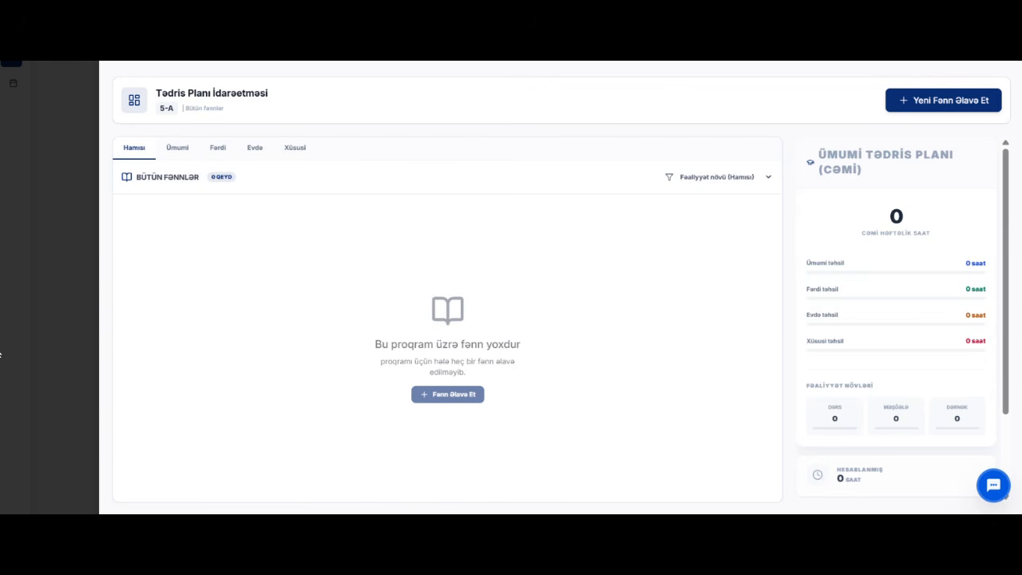
left_click(457, 396)
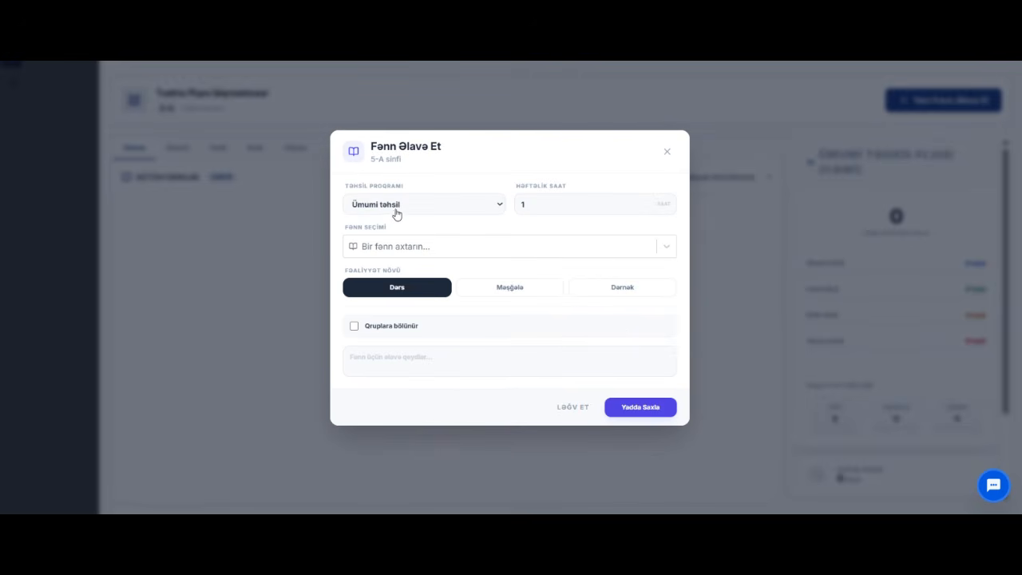
left_click(412, 246)
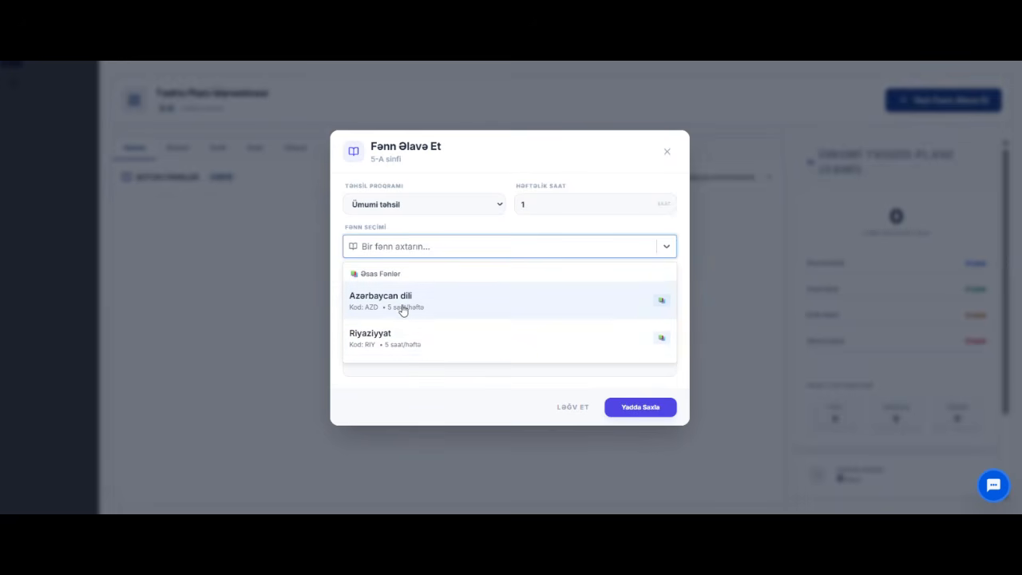
left_click(392, 302)
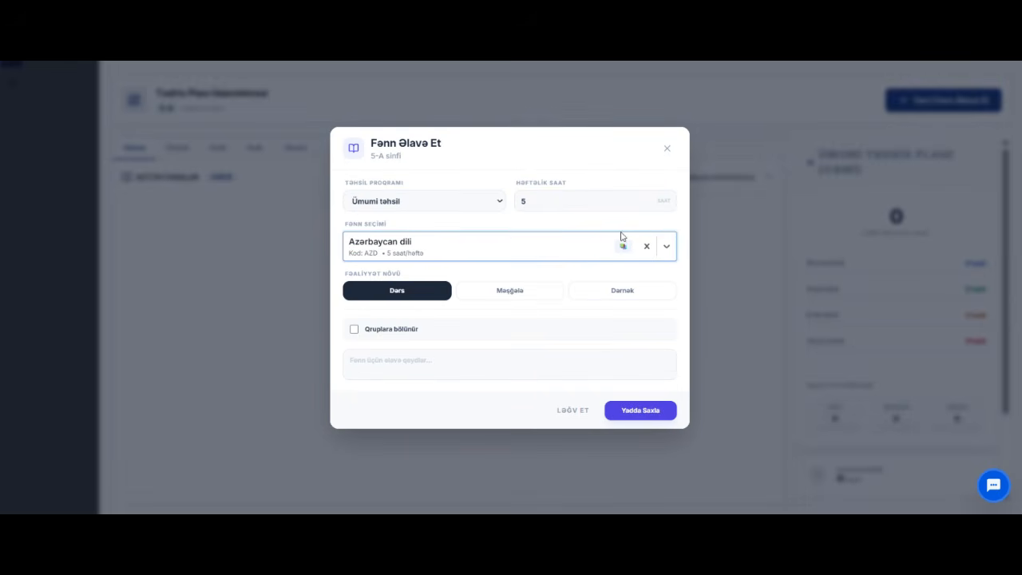
left_click(653, 409)
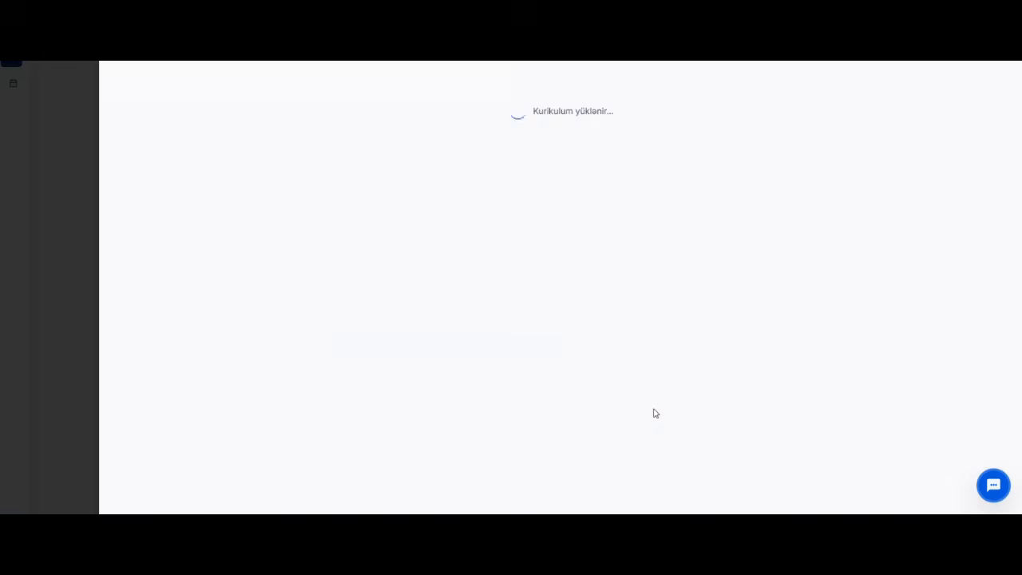
Add Riyaziyyat with 5 weekly hours to class 5-A's curriculum and close the class plan.
left_click(414, 255)
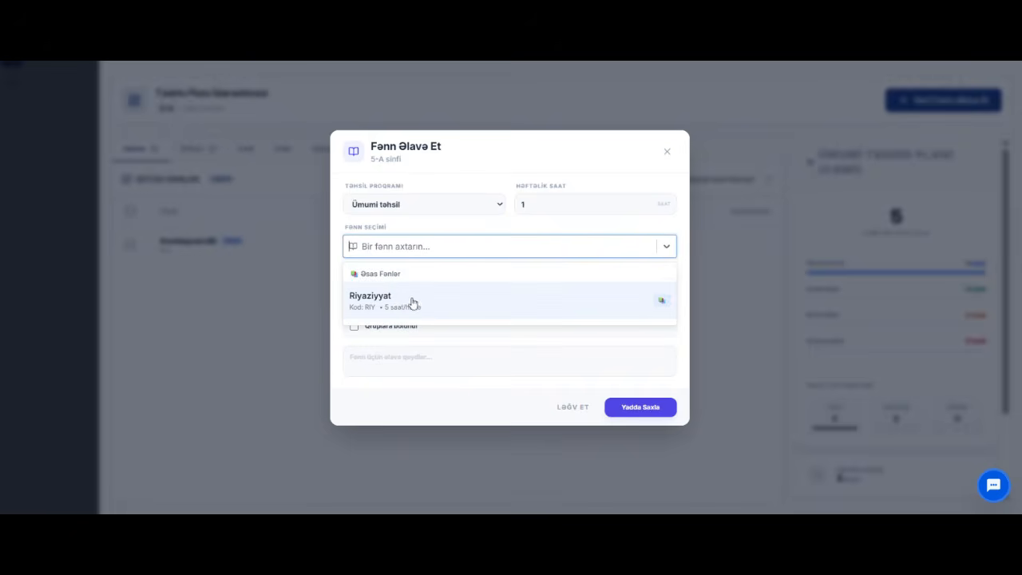
left_click(405, 306)
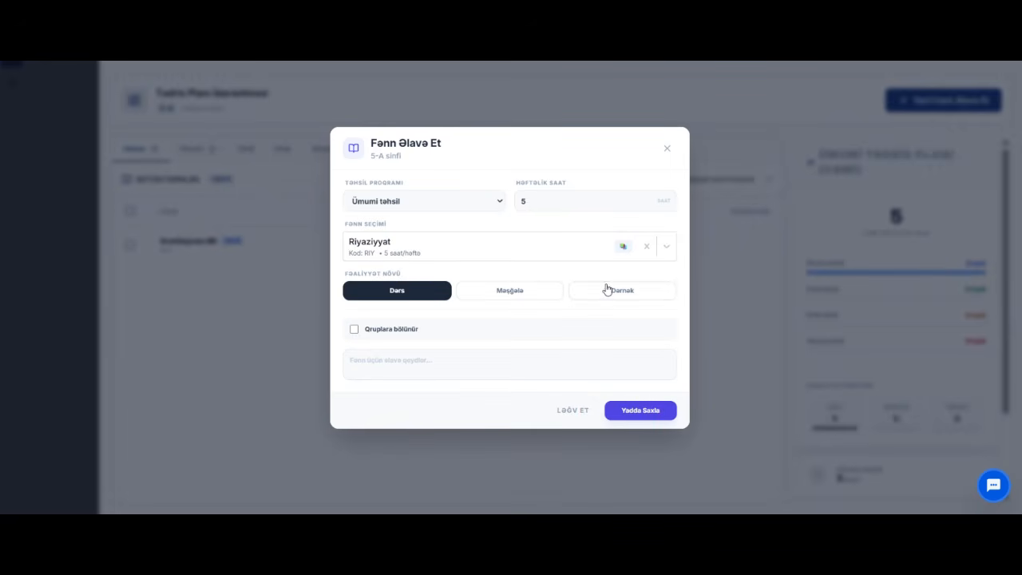
left_click(653, 412)
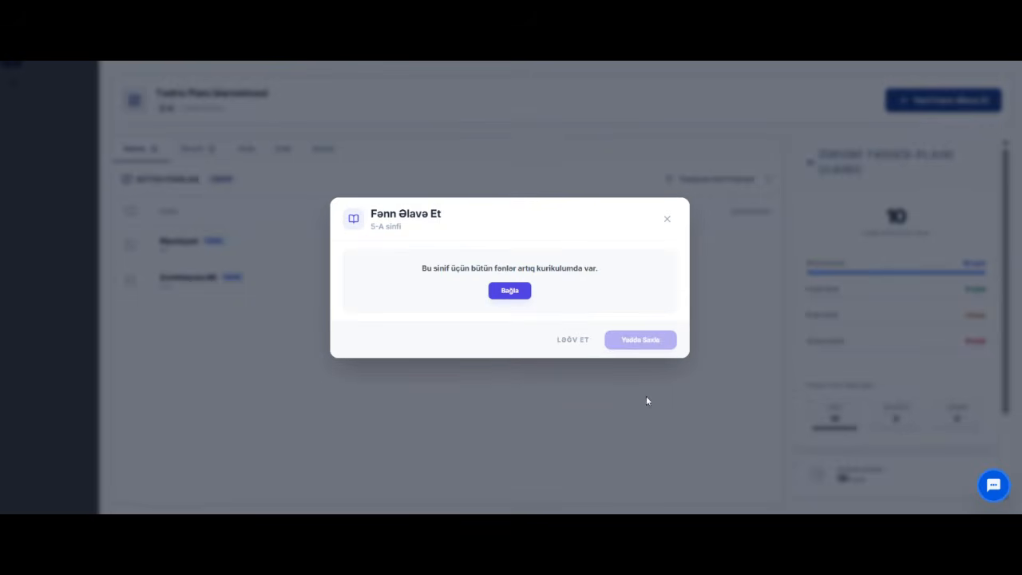
left_click(668, 219)
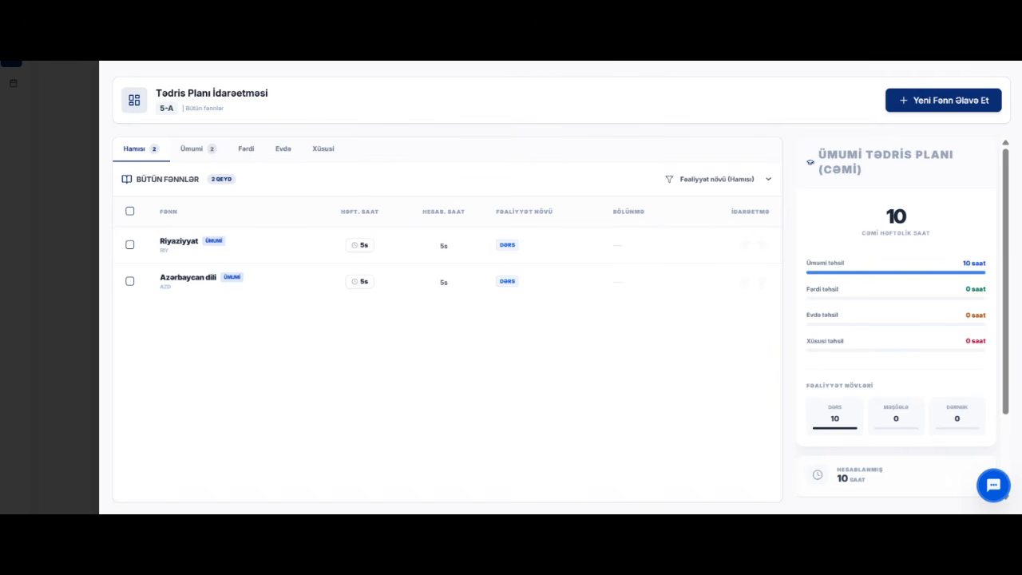
key("Escape")
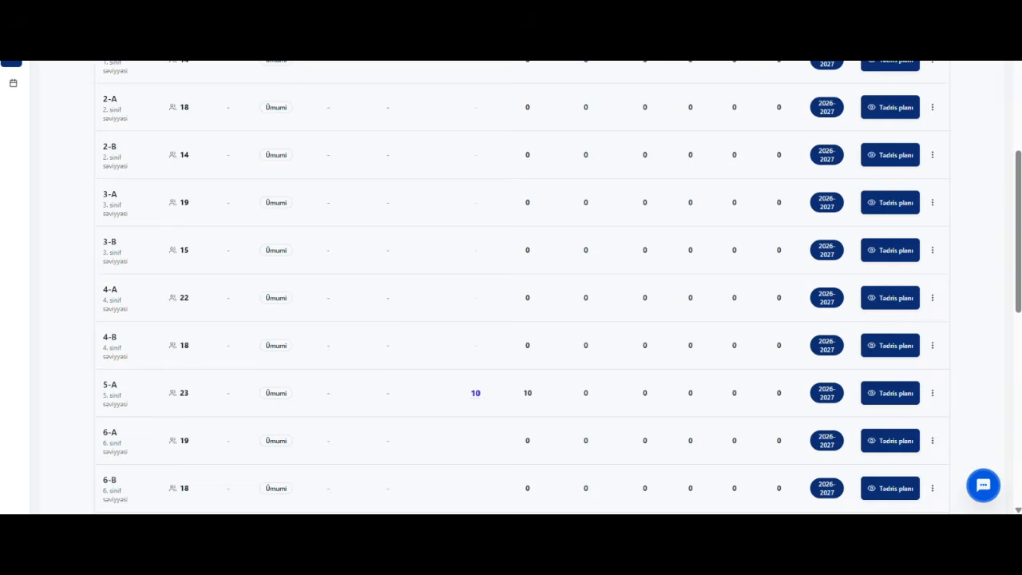
In the lesson distribution, assign general-education Riyaziyyat for class 5-A to the first teacher in the list.
scroll(548, 250, "up", 4)
left_click(455, 165)
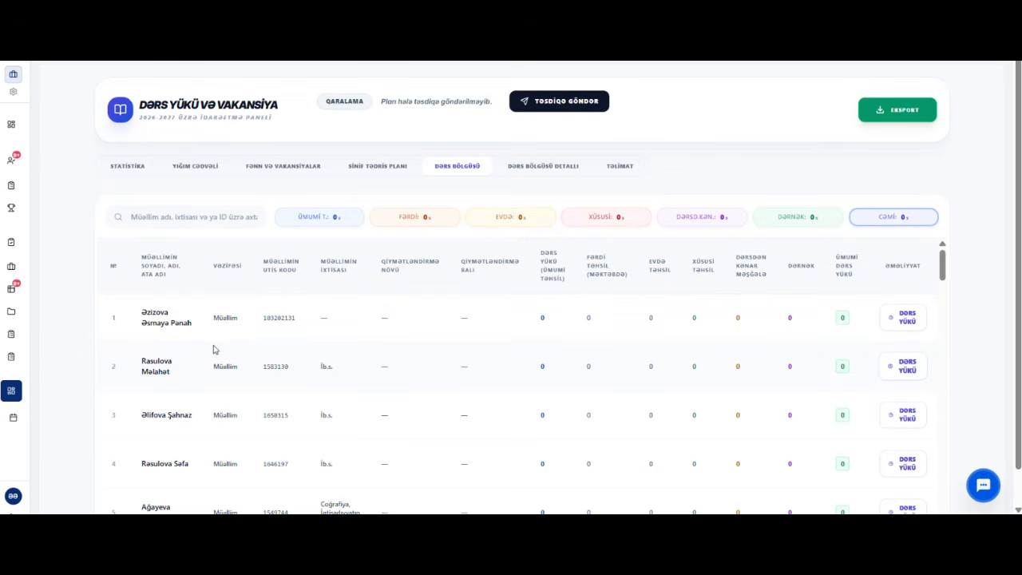
left_click(906, 323)
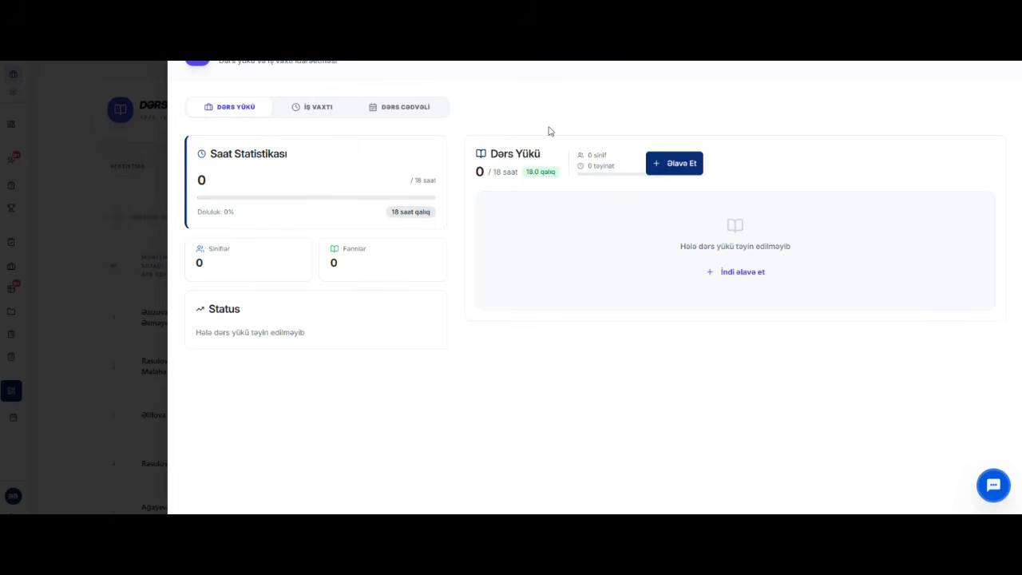
left_click(671, 168)
left_click(436, 255)
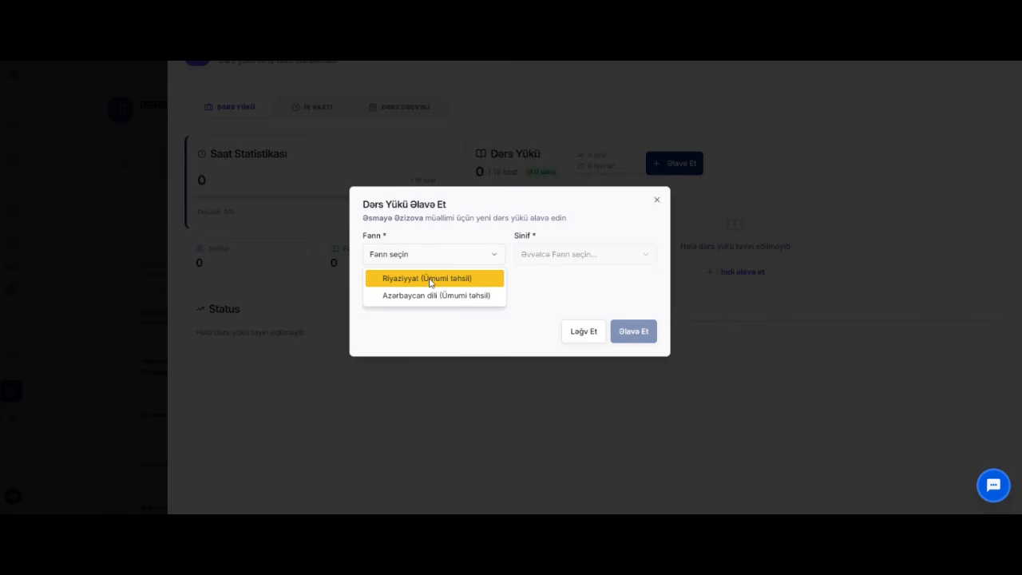
left_click(430, 279)
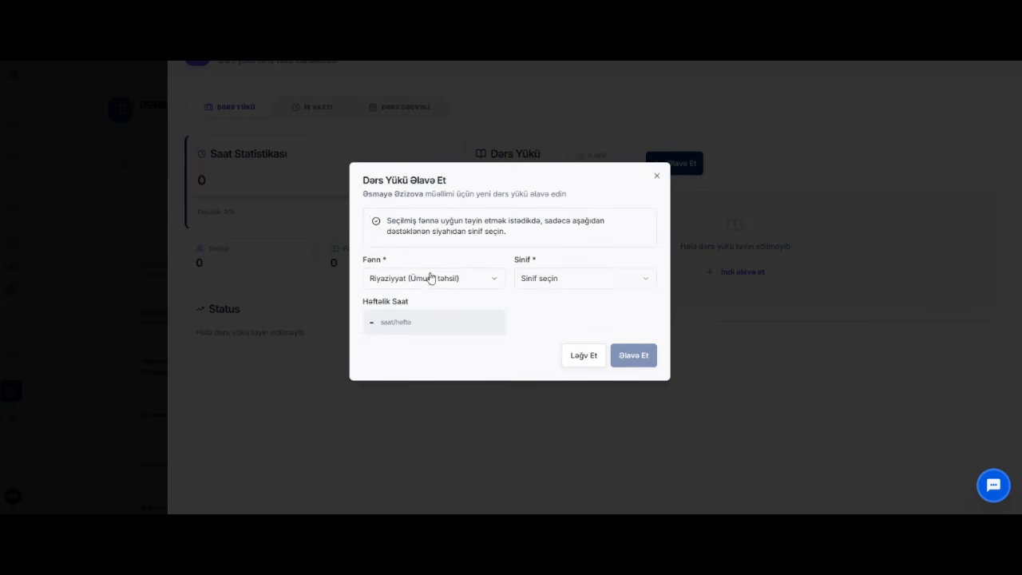
left_click(582, 280)
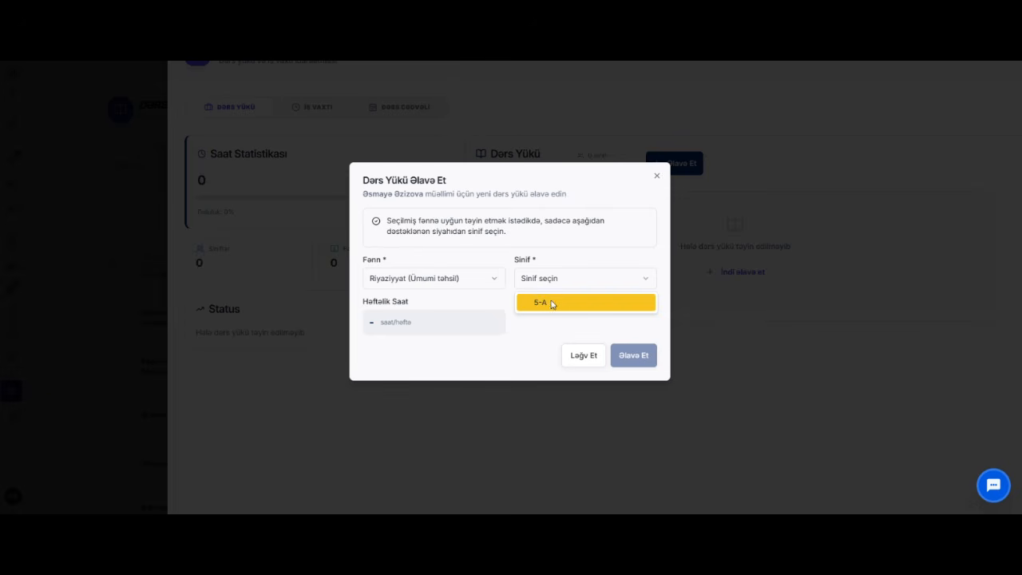
left_click(544, 303)
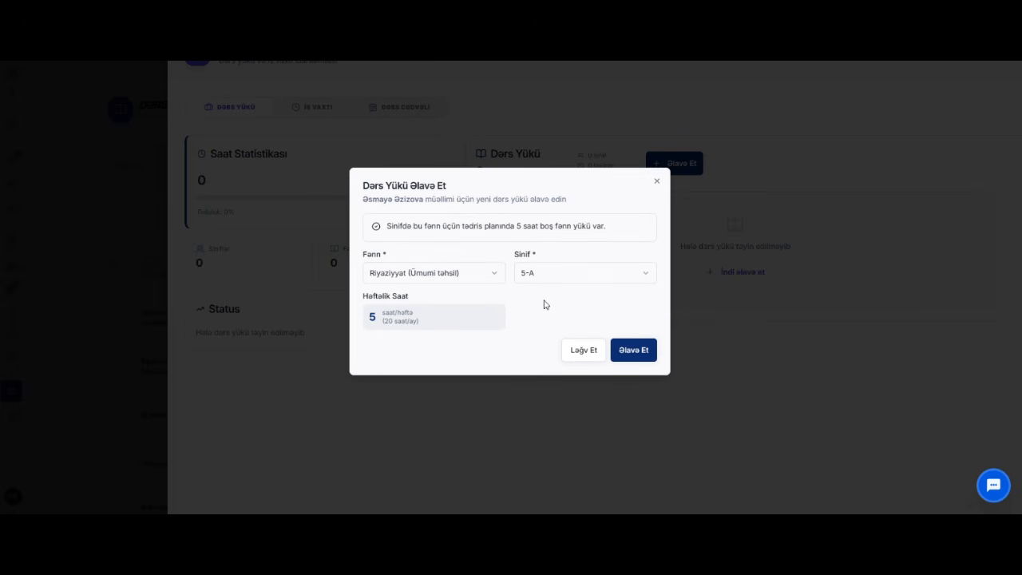
left_click(640, 351)
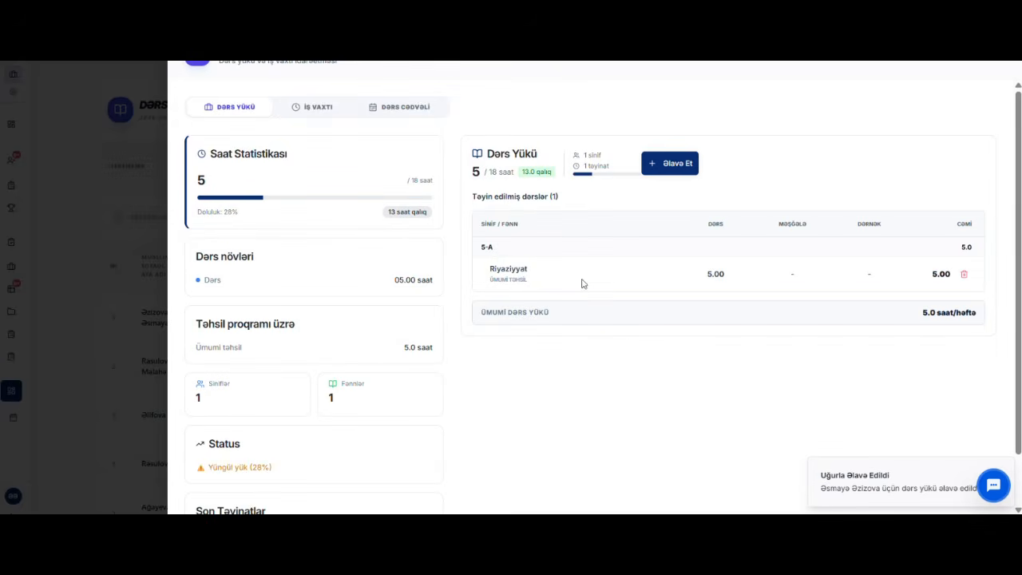
left_click(669, 166)
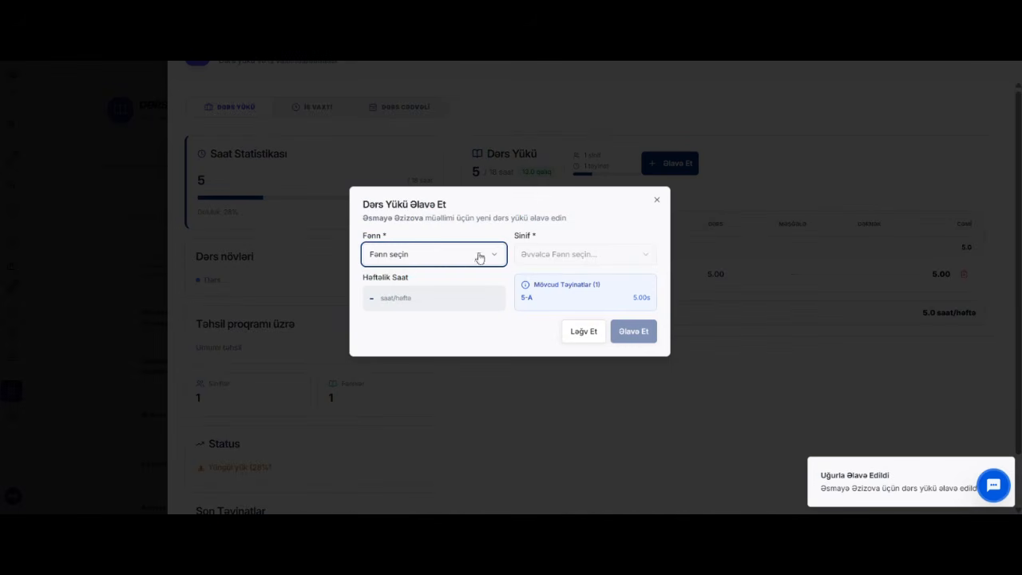
left_click(440, 253)
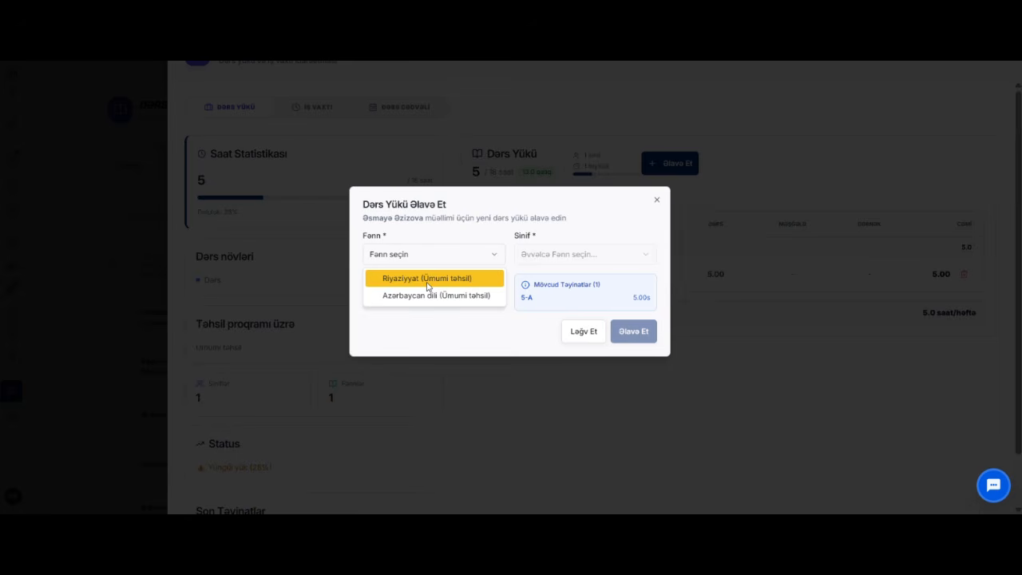
left_click(658, 198)
left_click(654, 201)
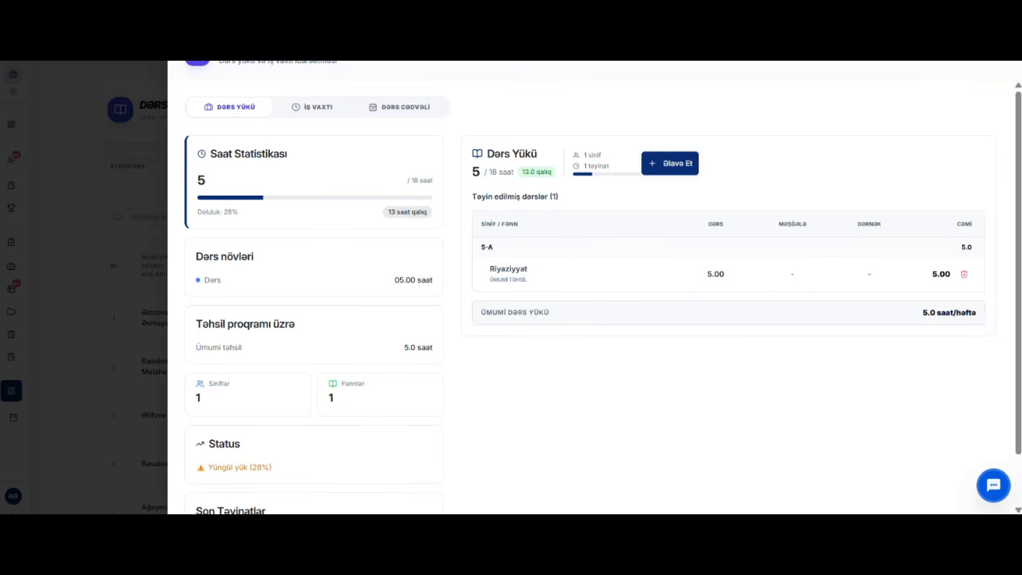
Leave the teacher's workload and open the detailed lesson distribution list.
key("Escape")
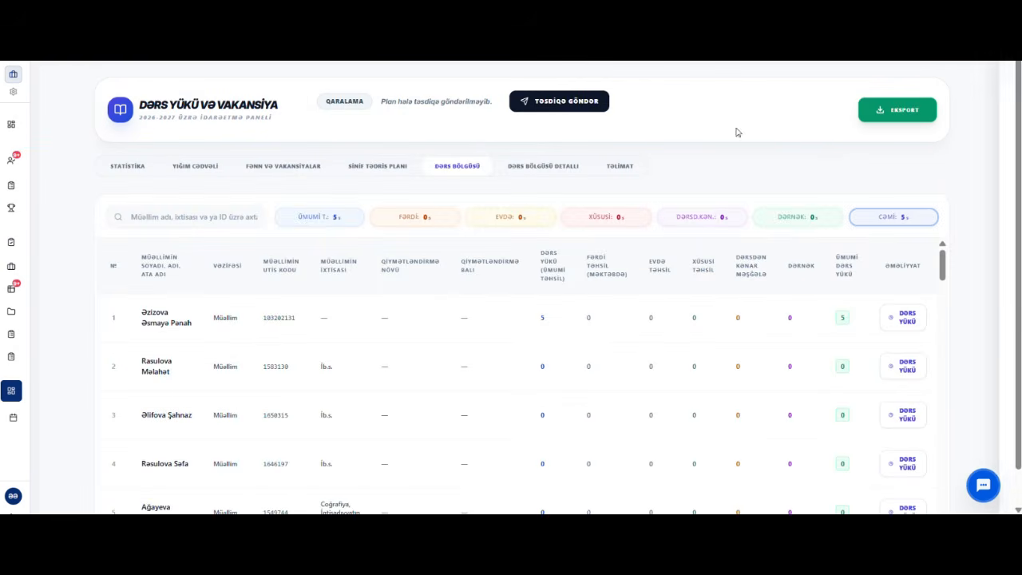
left_click(522, 169)
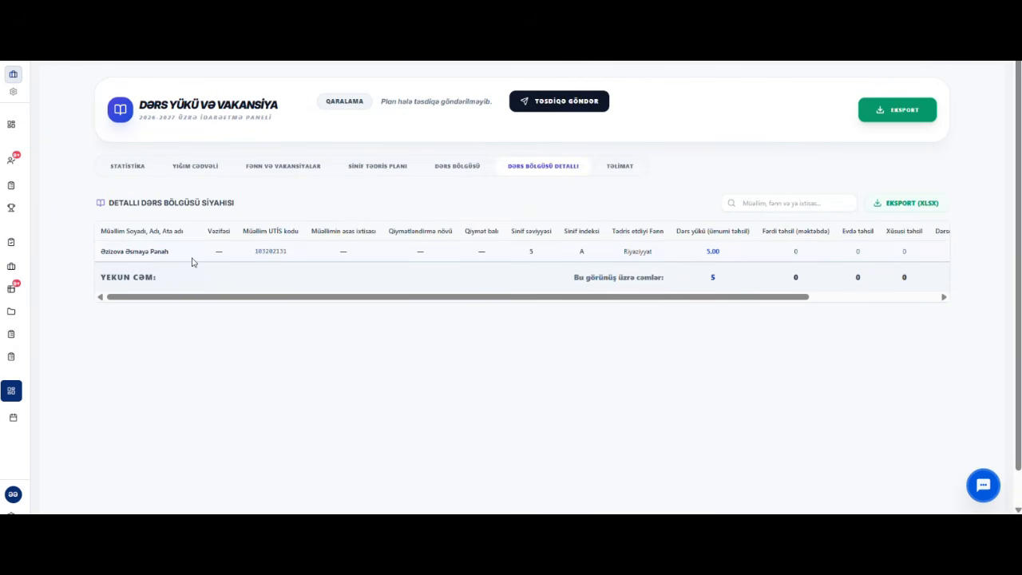